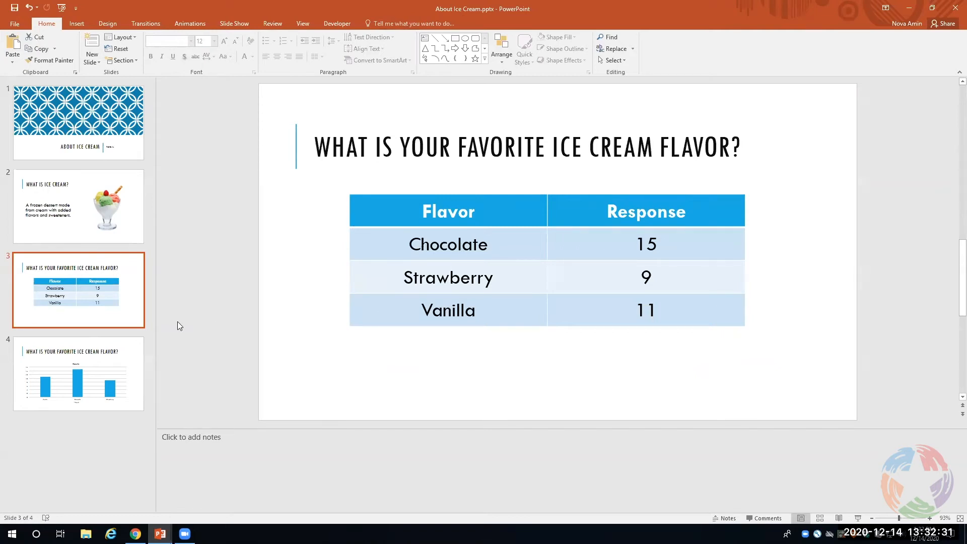
- Duplicate the flavor table slide and retitle the copy "What is your favorite topping on ice cream?"
{"action": "right_click", "coordinate": [99, 320]}
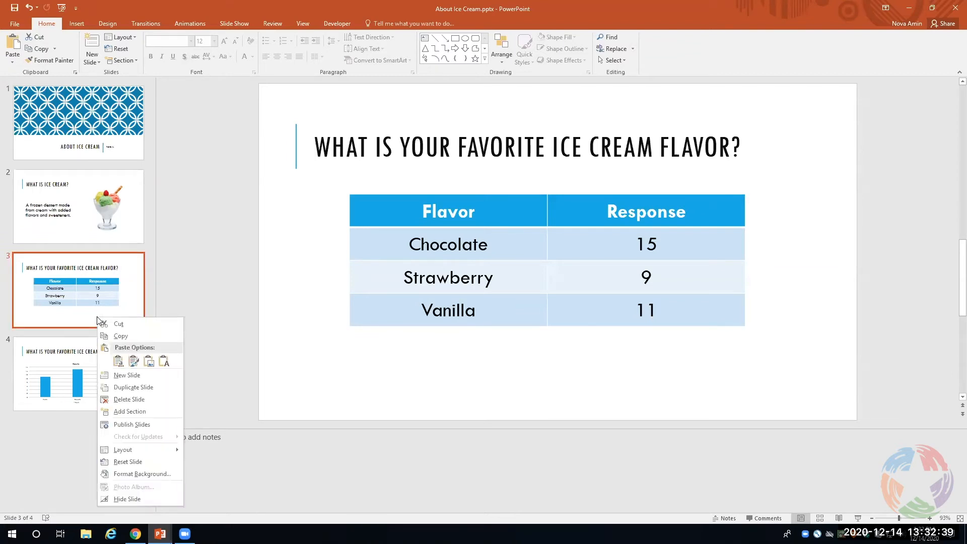
{"action": "left_click", "coordinate": [134, 387]}
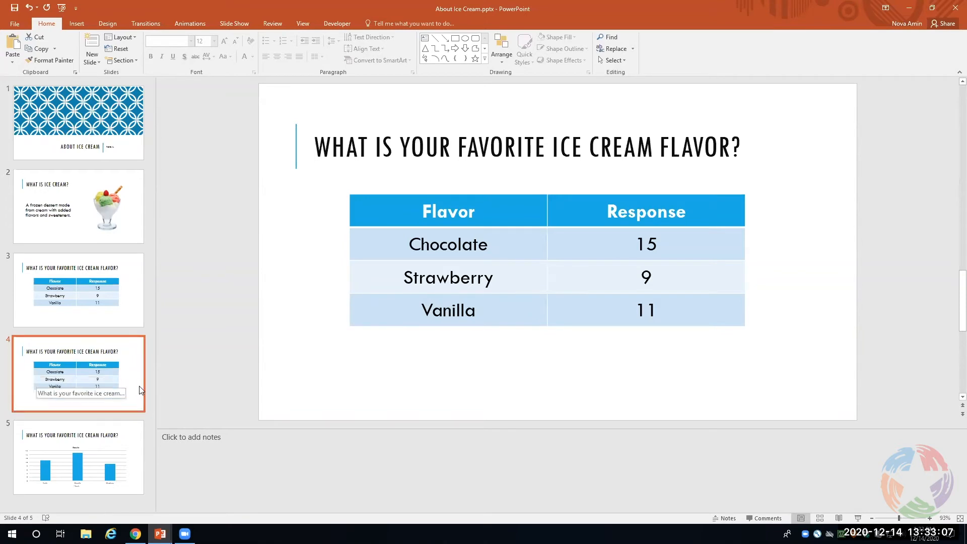
{"action": "left_click", "coordinate": [570, 148]}
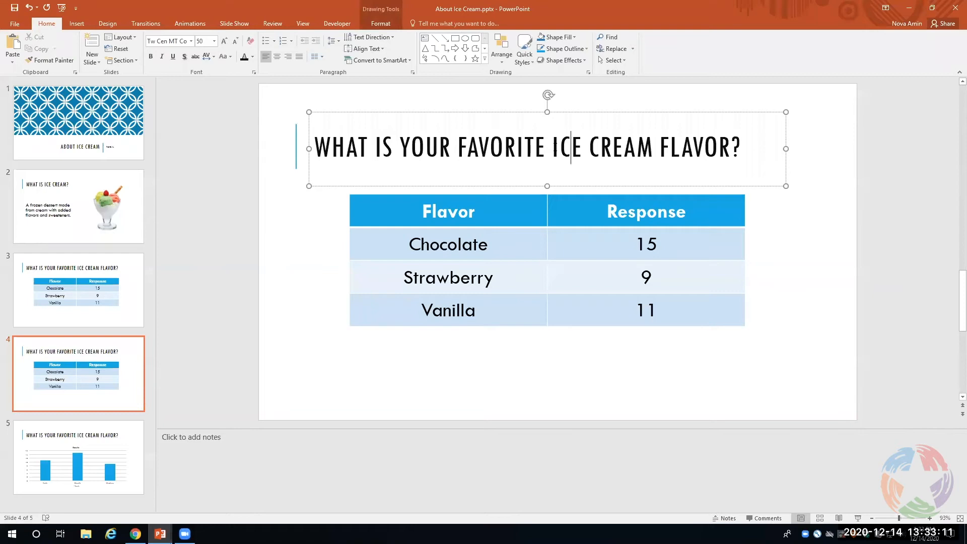
{"action": "left_click_drag", "start_coordinate": [552, 147], "coordinate": [640, 142]}
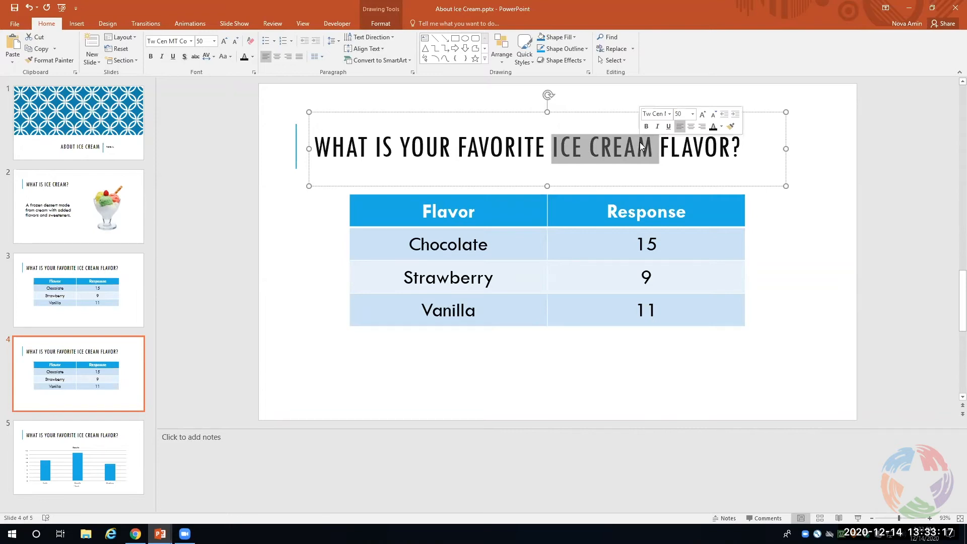
{"action": "type", "text": "TOPP"}
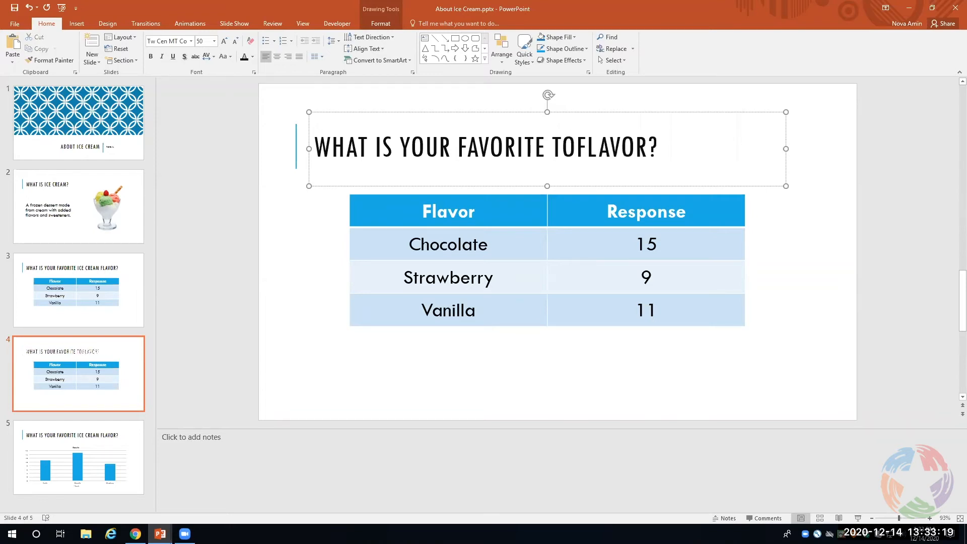
{"action": "type", "text": "ING"}
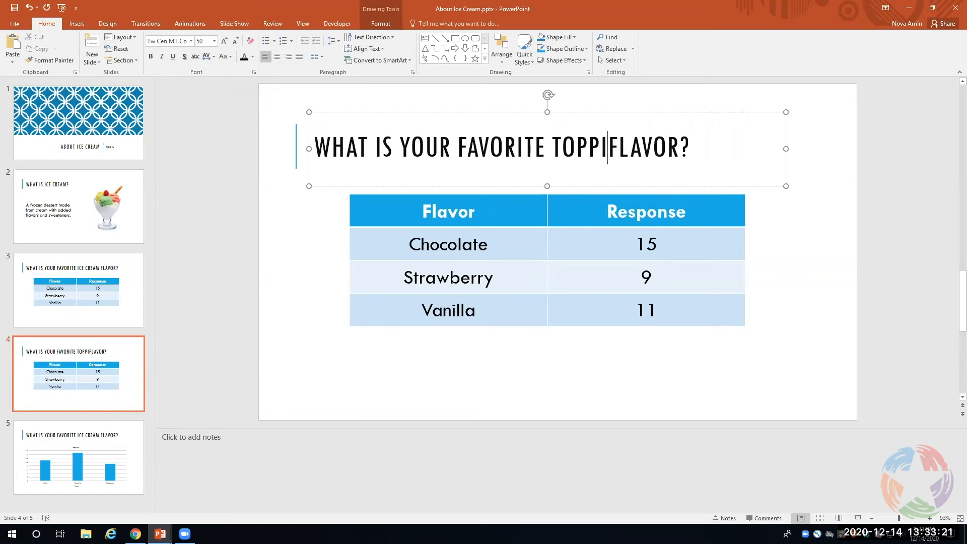
{"action": "key", "text": "Delete"}
{"action": "key", "text": "Delete"}
{"action": "key", "text": "Delete"}
{"action": "key", "text": "Delete"}
{"action": "key", "text": "Delete"}
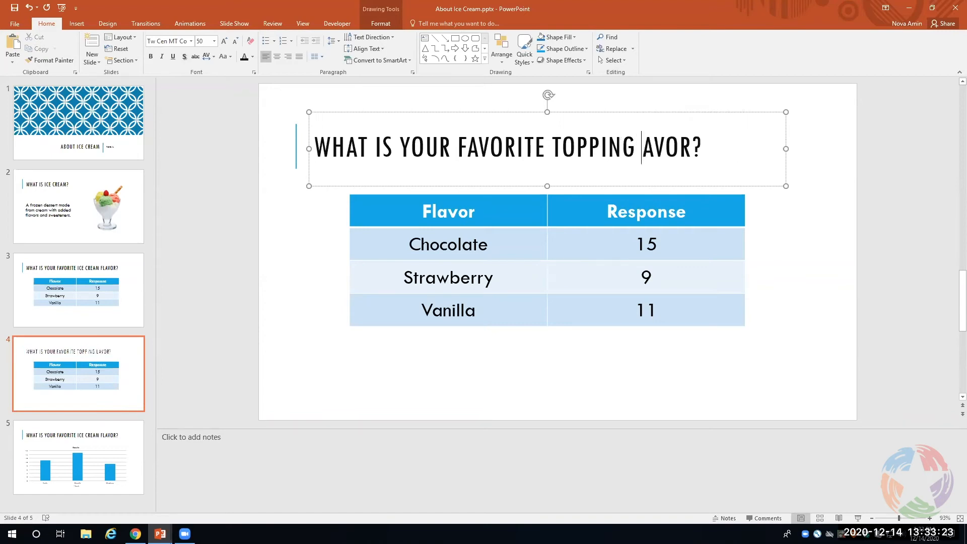
{"action": "key", "text": "Delete"}
{"action": "key", "text": "Delete"}
{"action": "type", "text": "ON "}
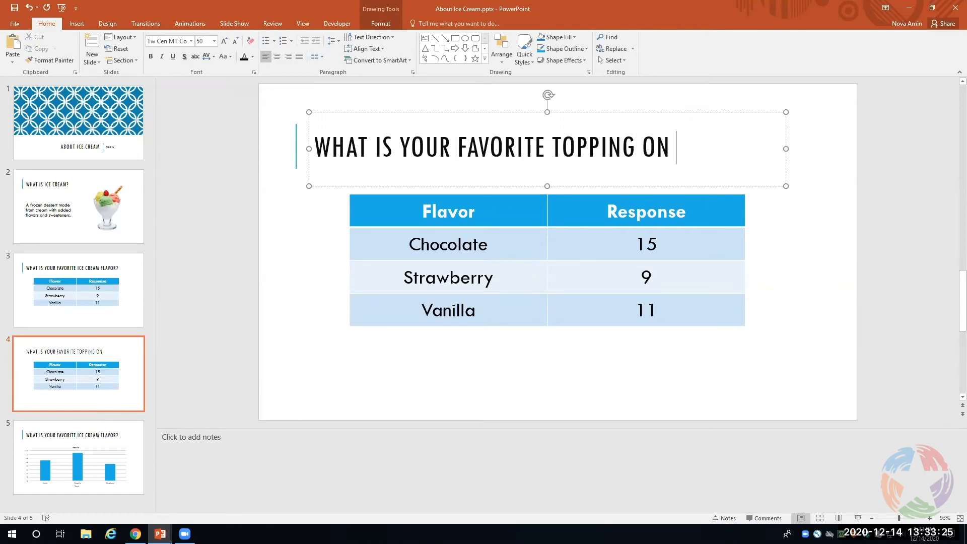
{"action": "type", "text": "ICE CREAM"}
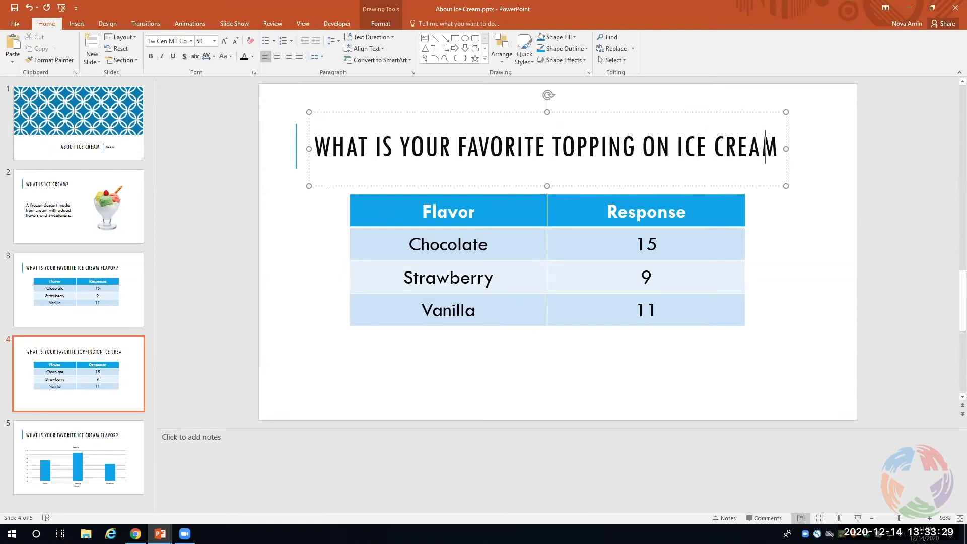
{"action": "type", "text": "?"}
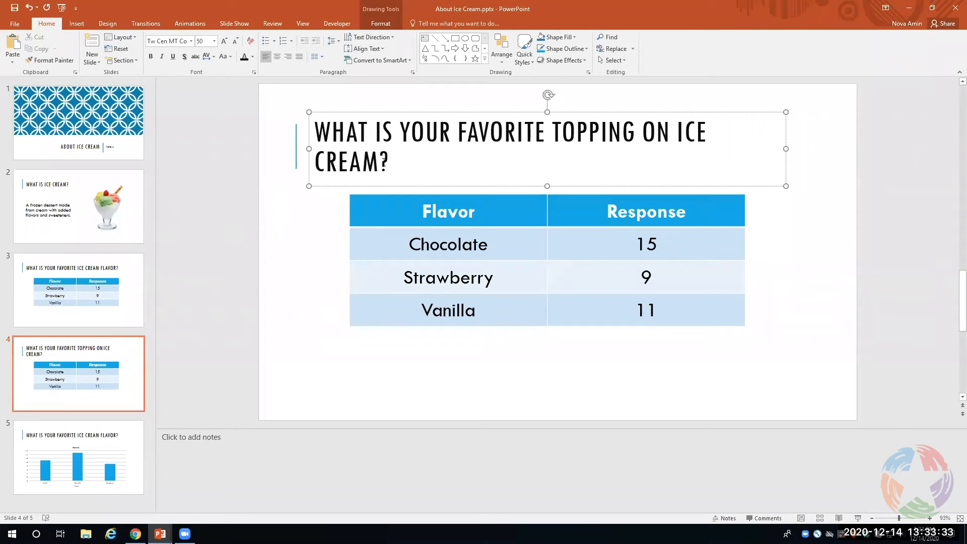
- Reduce the font size of the whole topping slide title to 48
{"action": "left_click_drag", "start_coordinate": [384, 160], "coordinate": [326, 143]}
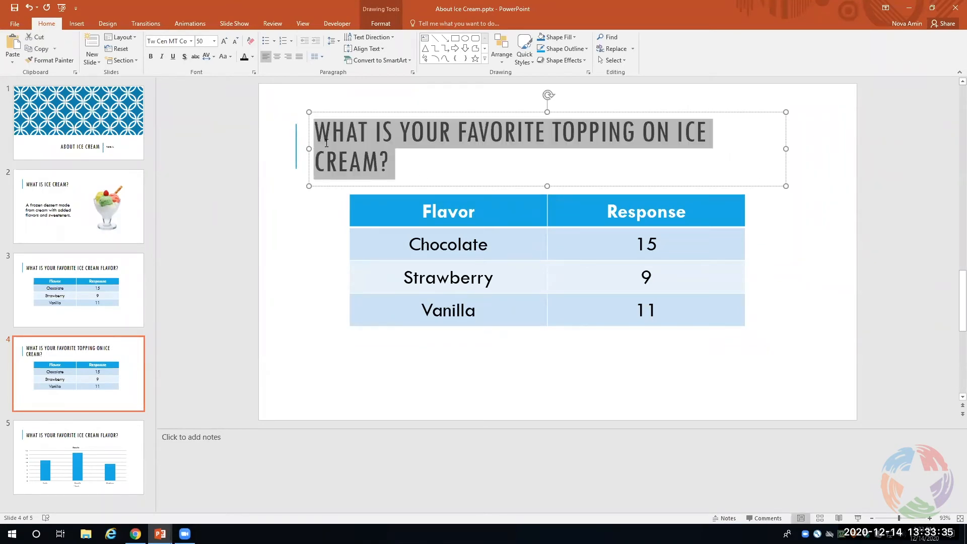
{"action": "left_click", "coordinate": [233, 42]}
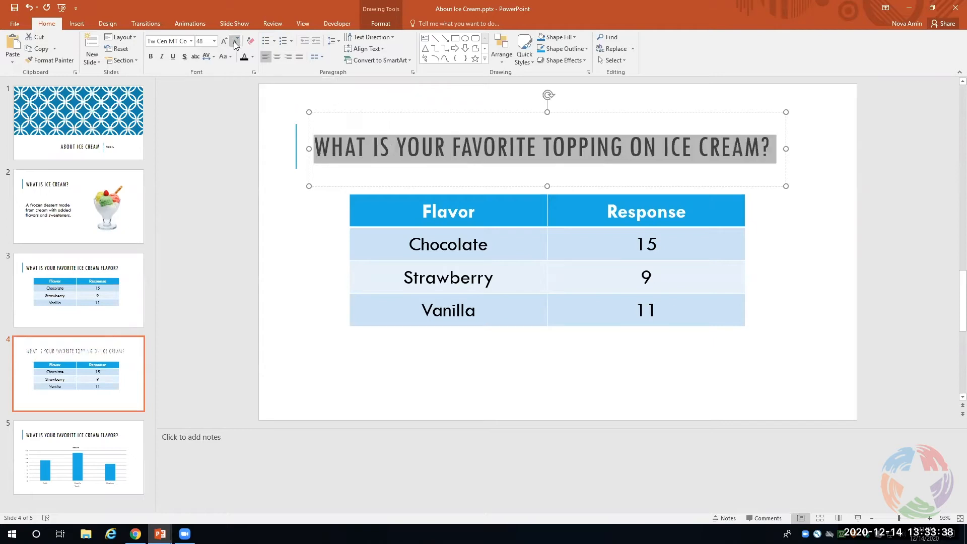
{"action": "left_click", "coordinate": [818, 264]}
- In the topping slide's table, replace Chocolate with Caramel and Vanilla with Fudge
{"action": "left_click", "coordinate": [464, 245]}
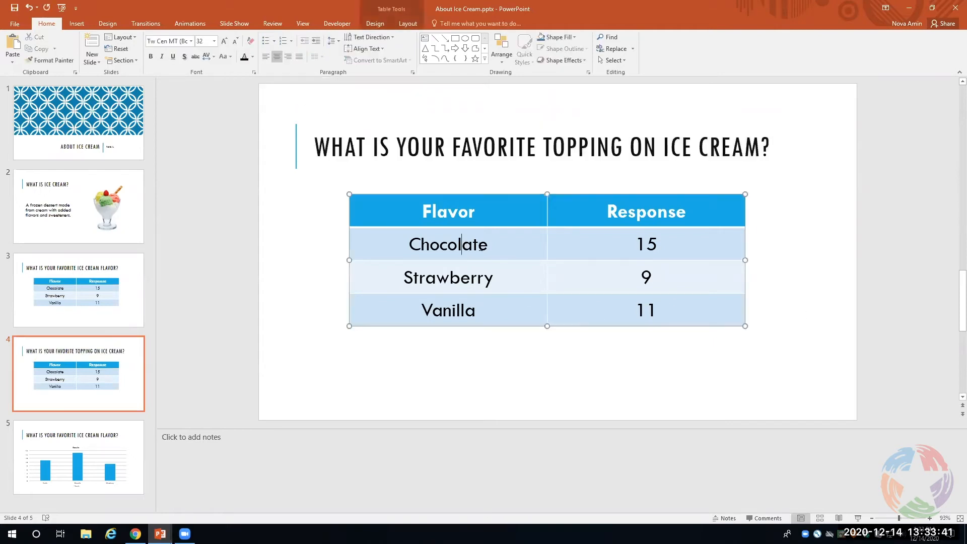
{"action": "double_click", "coordinate": [428, 247]}
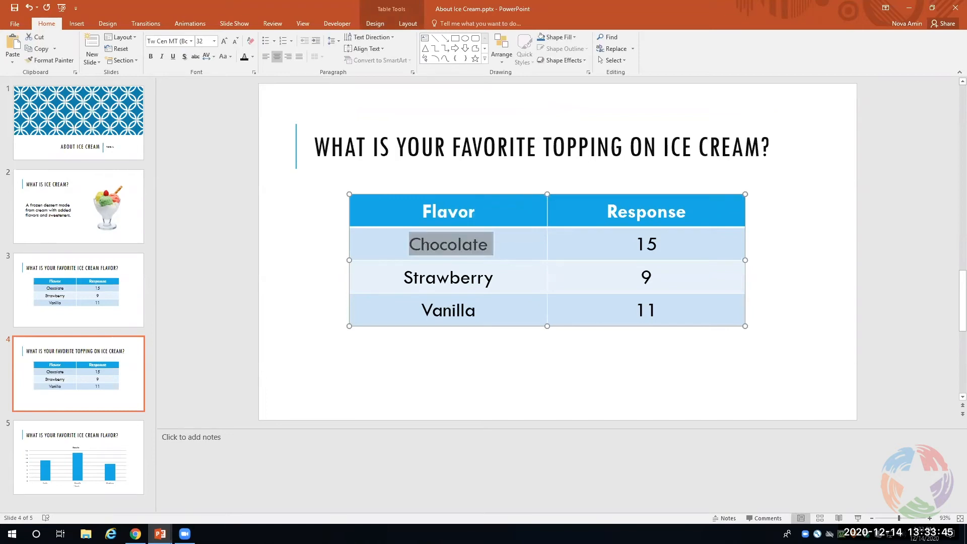
{"action": "type", "text": "Caramel"}
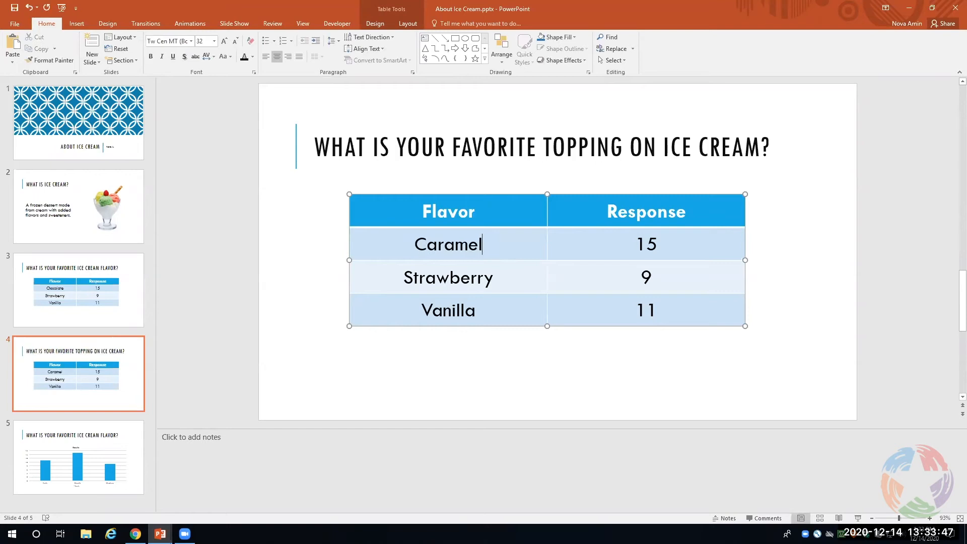
{"action": "left_click", "coordinate": [460, 310]}
{"action": "double_click", "coordinate": [460, 310]}
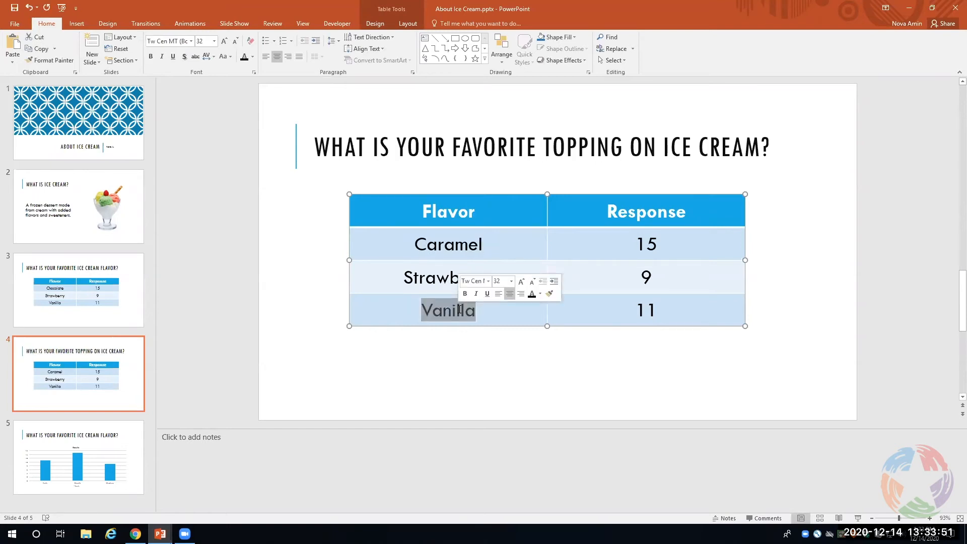
{"action": "type", "text": "fudge"}
{"action": "key", "text": "BackSpace"}
{"action": "key", "text": "BackSpace"}
{"action": "key", "text": "BackSpace"}
{"action": "key", "text": "BackSpace"}
{"action": "key", "text": "BackSpace"}
{"action": "type", "text": "Fudge"}
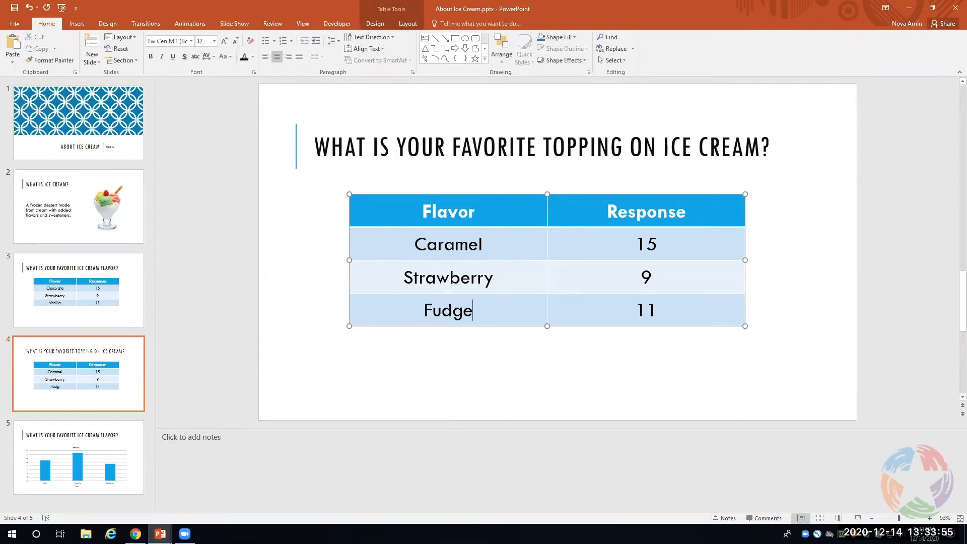
- Set the table's responses to 10 for Caramel, 6 for Strawberry and 9 for Fudge
{"action": "left_click", "coordinate": [647, 242]}
{"action": "left_click_drag", "start_coordinate": [663, 242], "coordinate": [638, 243]}
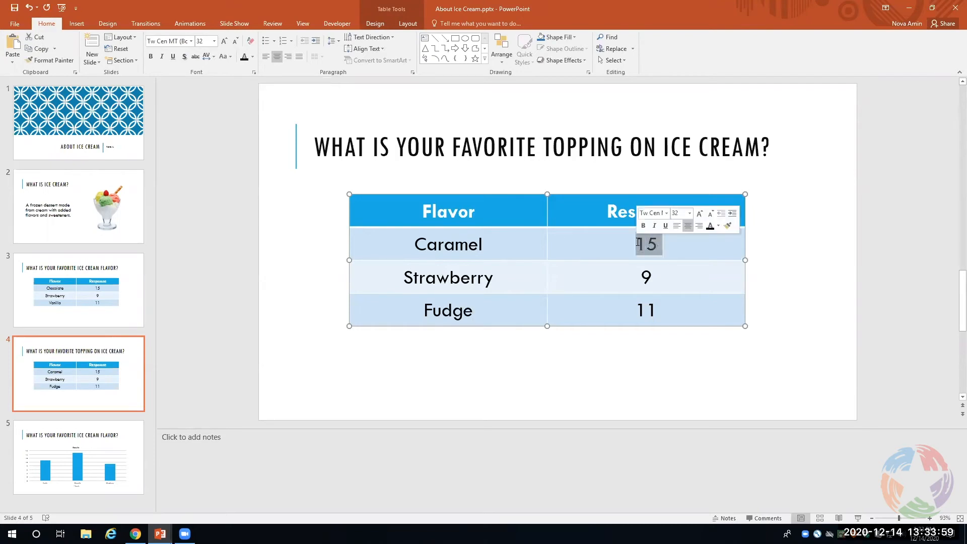
{"action": "type", "text": "10"}
{"action": "left_click", "coordinate": [656, 273]}
{"action": "key", "text": "BackSpace"}
{"action": "type", "text": "6"}
{"action": "left_click_drag", "start_coordinate": [656, 309], "coordinate": [634, 310]}
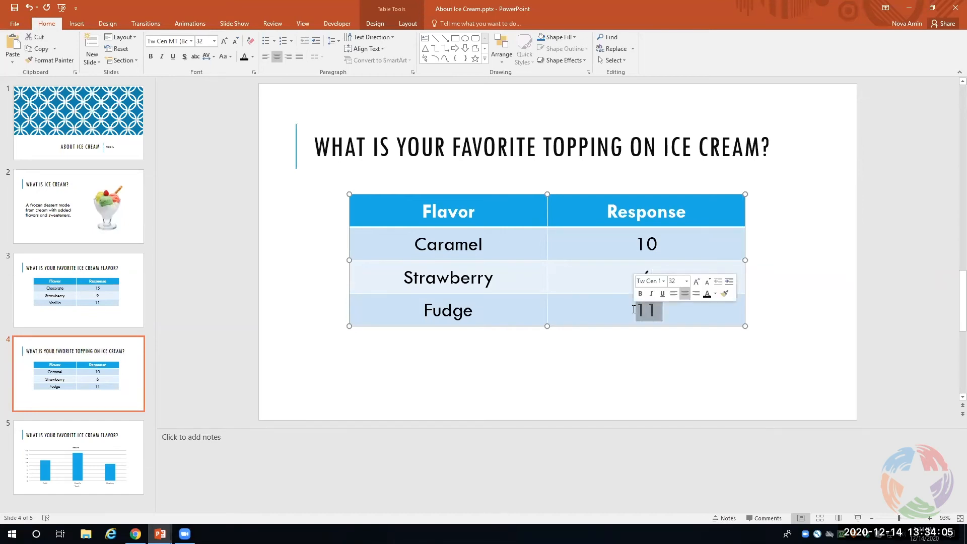
{"action": "type", "text": "9"}
{"action": "left_click", "coordinate": [590, 307]}
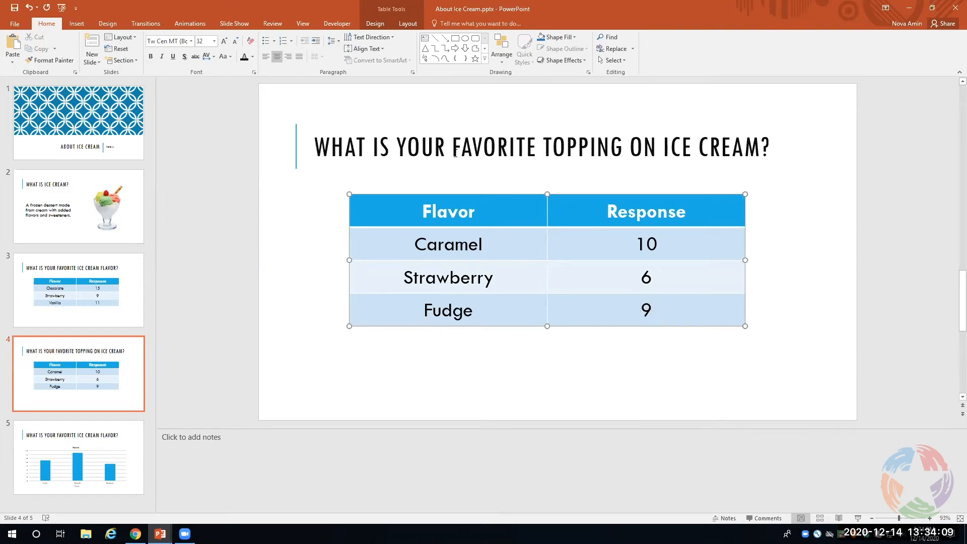
{"action": "left_click", "coordinate": [375, 24]}
{"action": "left_click", "coordinate": [375, 58]}
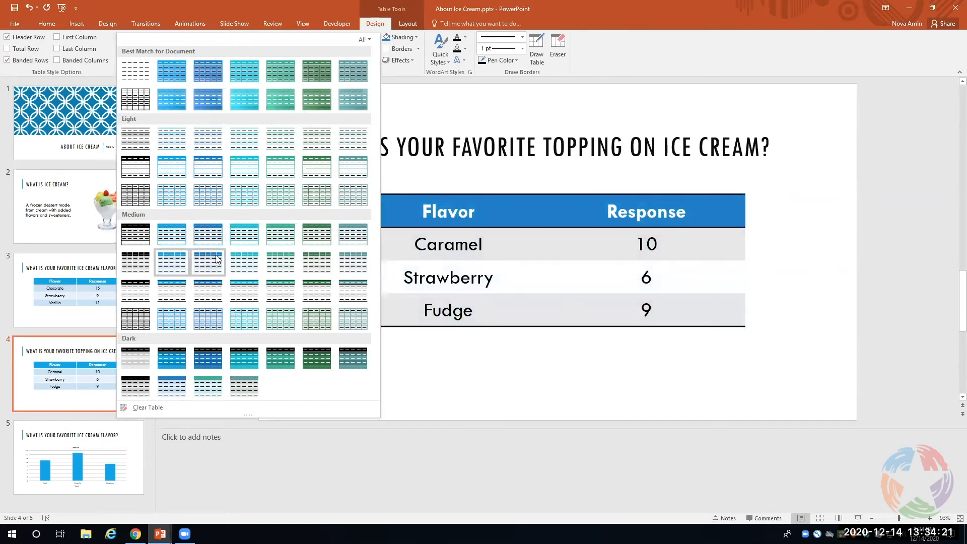
{"action": "left_click", "coordinate": [607, 367]}
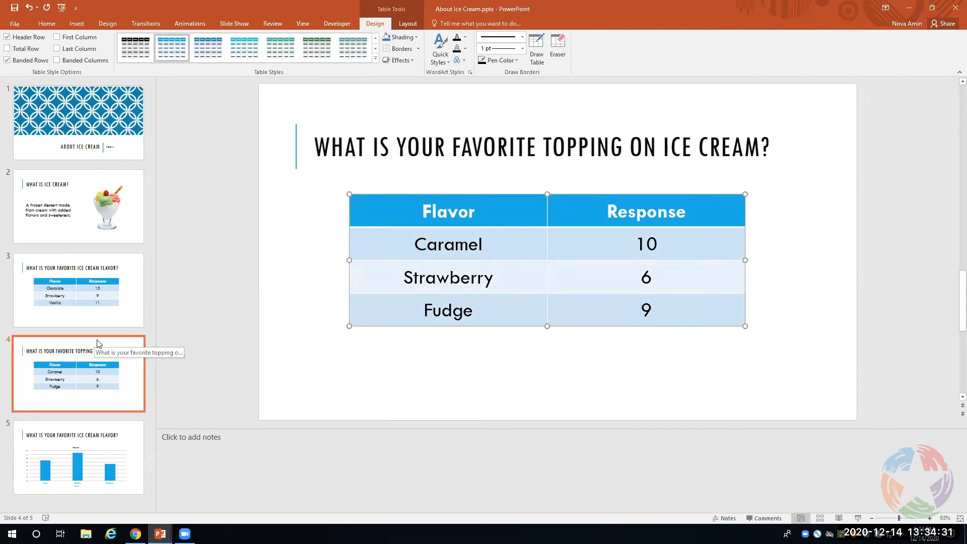
- Move the topping table slide after the bar chart slide so it is last in the presentation
{"action": "left_click", "coordinate": [130, 364]}
{"action": "left_click_drag", "start_coordinate": [129, 361], "coordinate": [122, 476]}
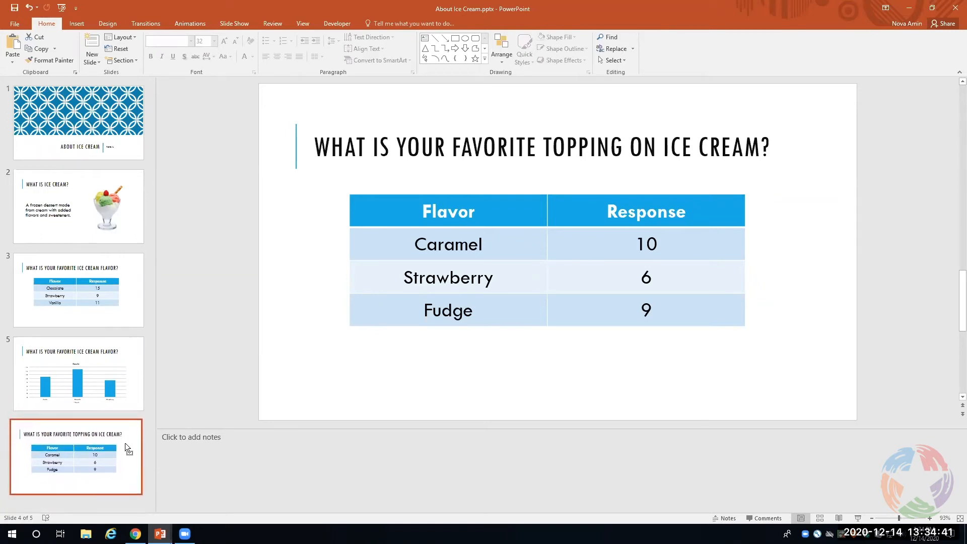
{"action": "left_click_drag", "start_coordinate": [125, 443], "coordinate": [121, 463]}
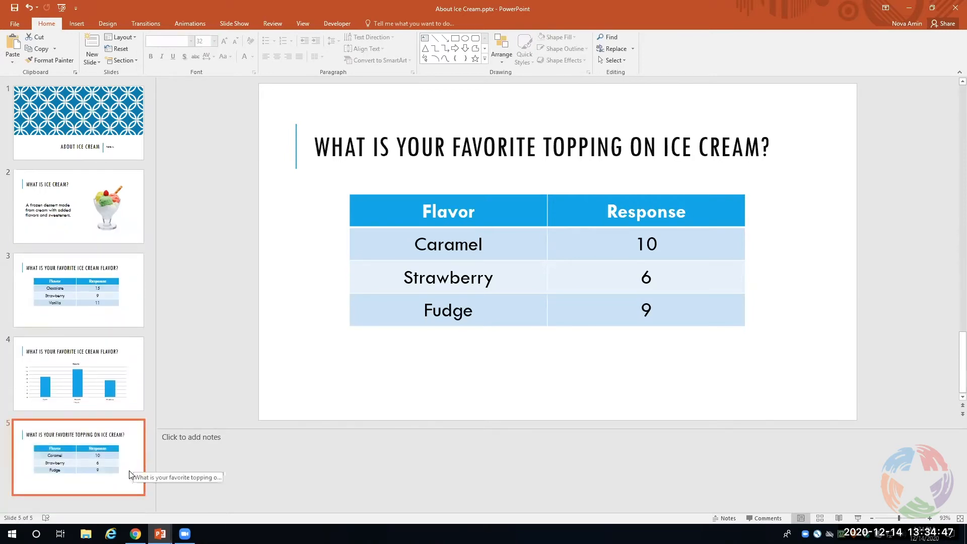
- Delete the topping table slide, then undo the deletion
{"action": "left_click", "coordinate": [133, 501]}
{"action": "left_click", "coordinate": [187, 450]}
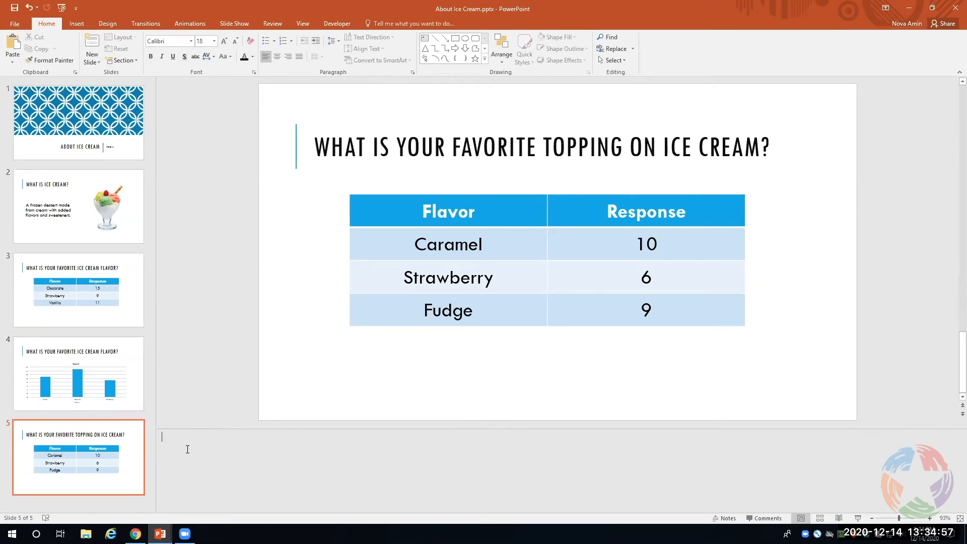
{"action": "left_click", "coordinate": [101, 429]}
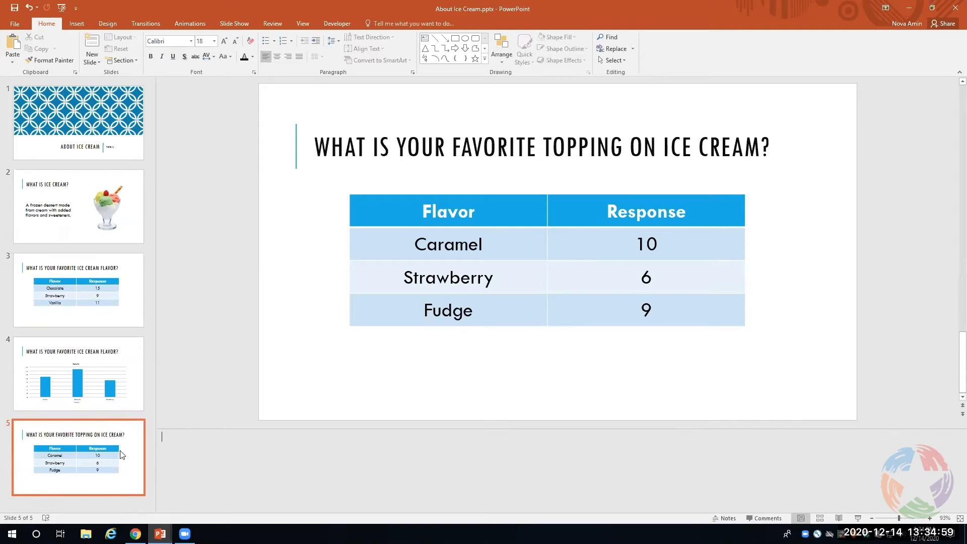
{"action": "right_click", "coordinate": [131, 445]}
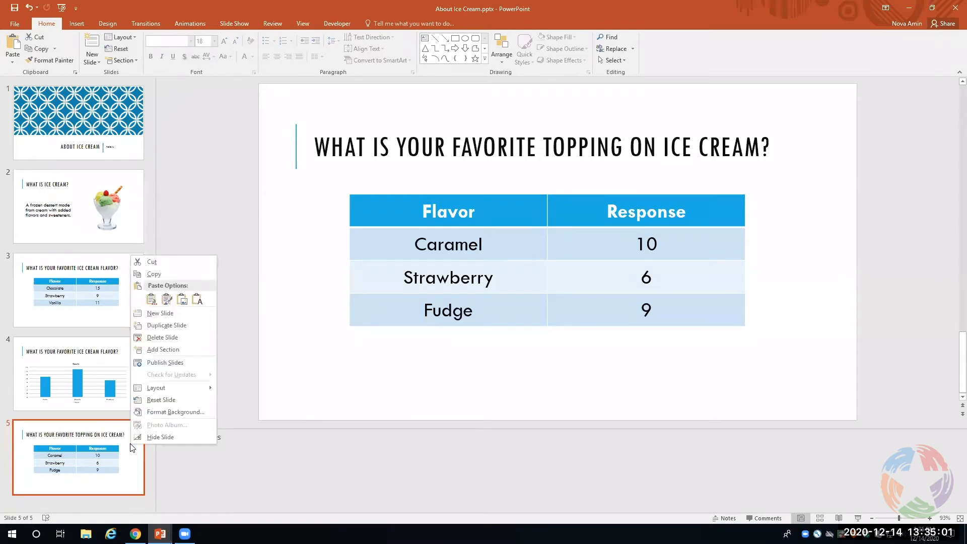
{"action": "left_click", "coordinate": [155, 339]}
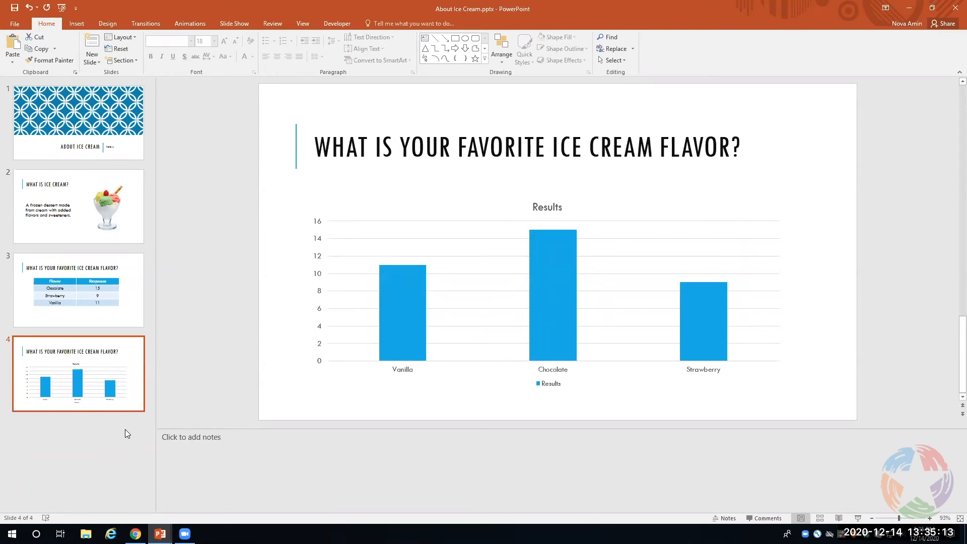
{"action": "left_click", "coordinate": [29, 9]}
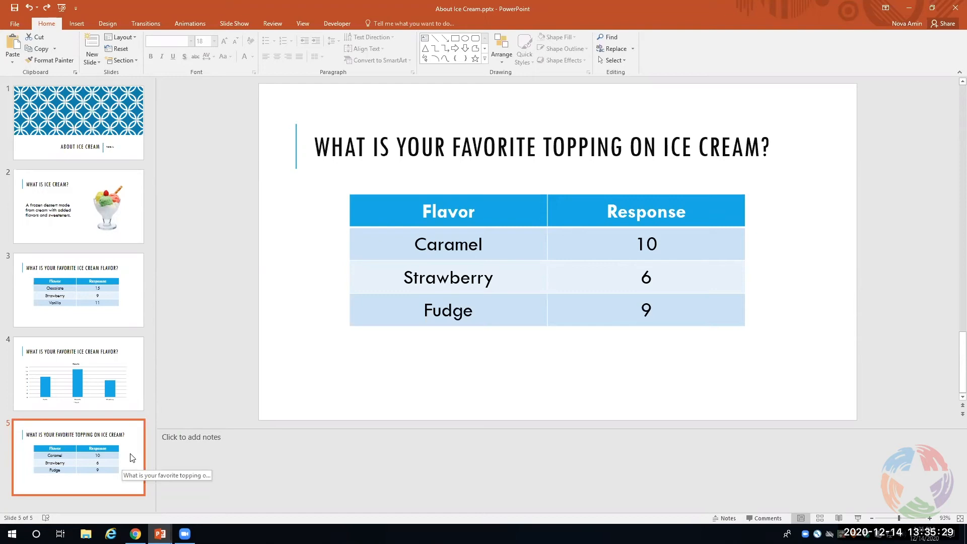
- Remove the topping table slide from the end of the presentation
{"action": "right_click", "coordinate": [132, 457]}
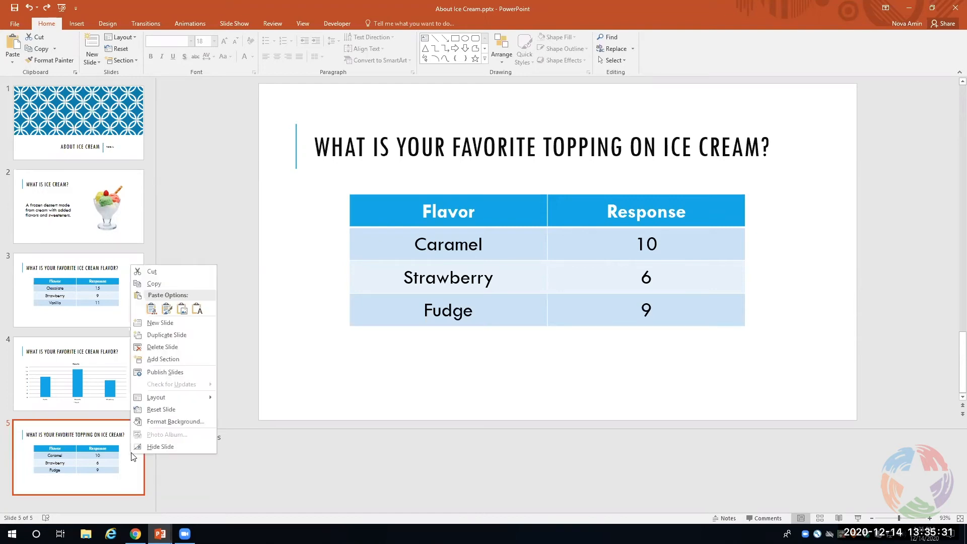
{"action": "left_click", "coordinate": [174, 348]}
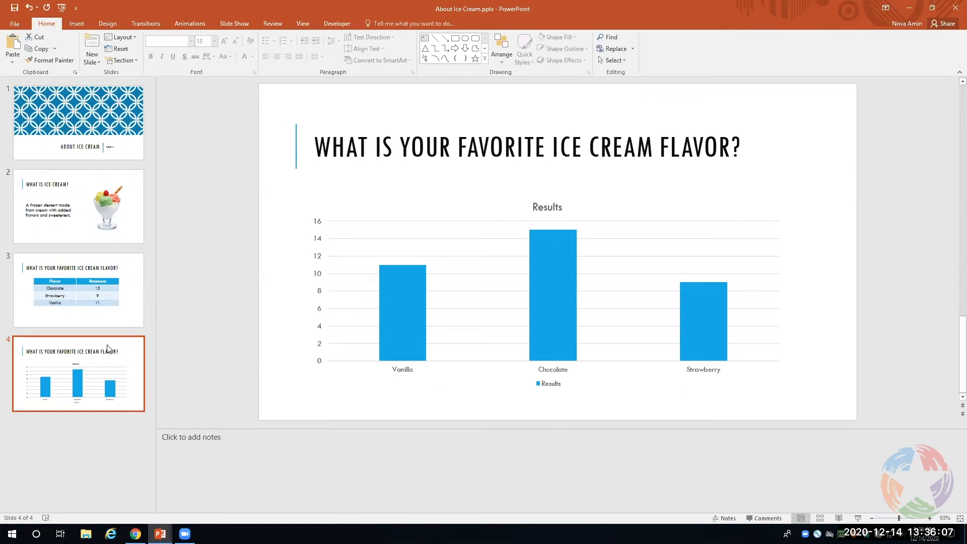
- Add the slide number to the bar chart slide only, without applying it to the other slides
{"action": "left_click", "coordinate": [77, 23]}
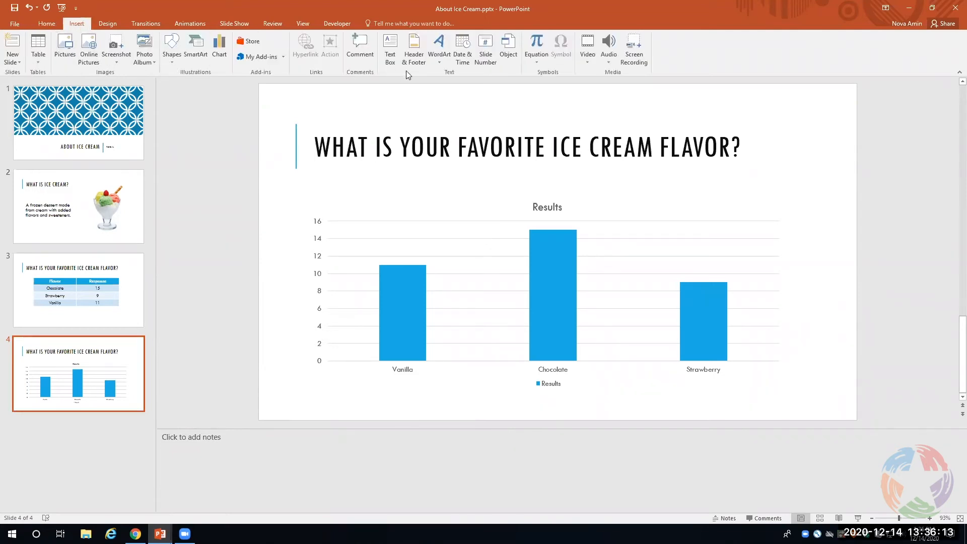
{"action": "left_click", "coordinate": [488, 61]}
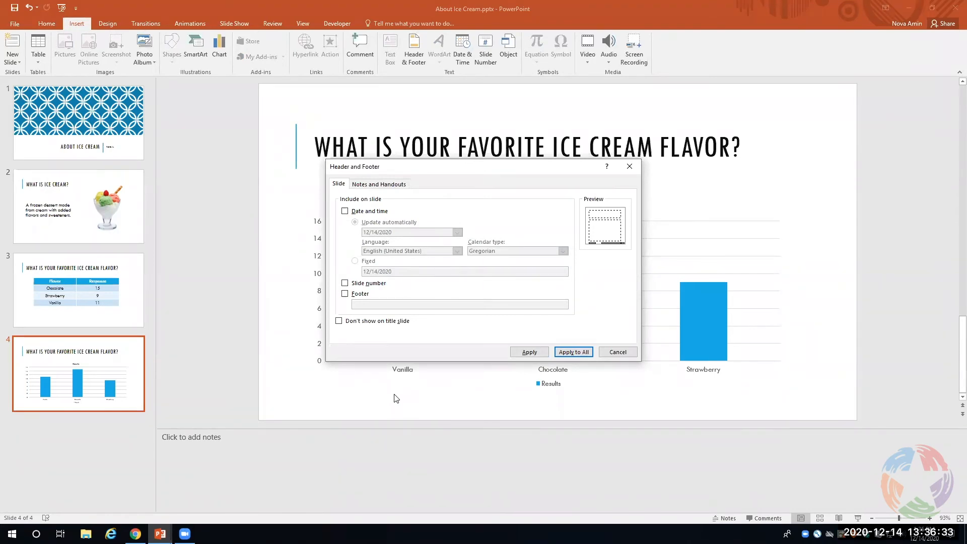
{"action": "left_click", "coordinate": [345, 283]}
{"action": "left_click", "coordinate": [537, 355]}
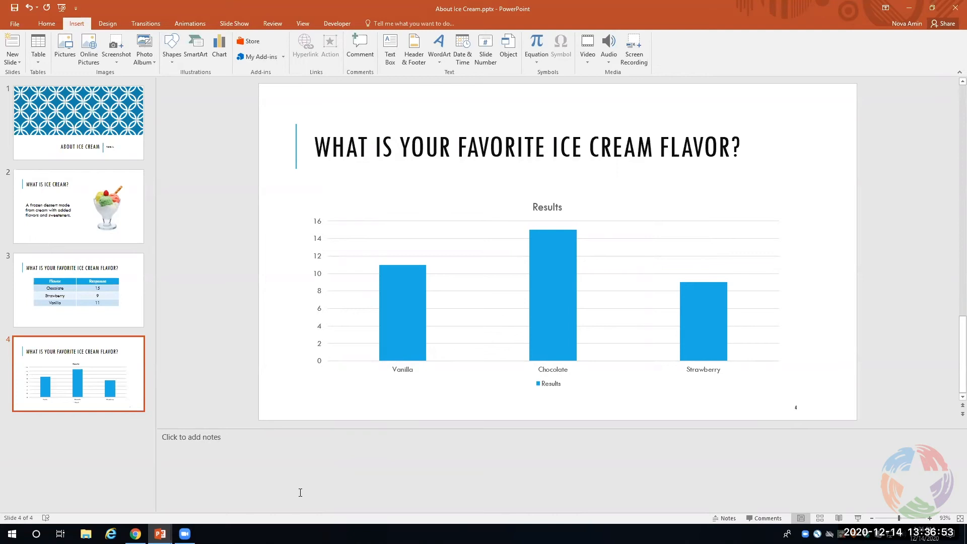
- Insert a new title-and-content slide after the bar chart slide
{"action": "left_click", "coordinate": [95, 426]}
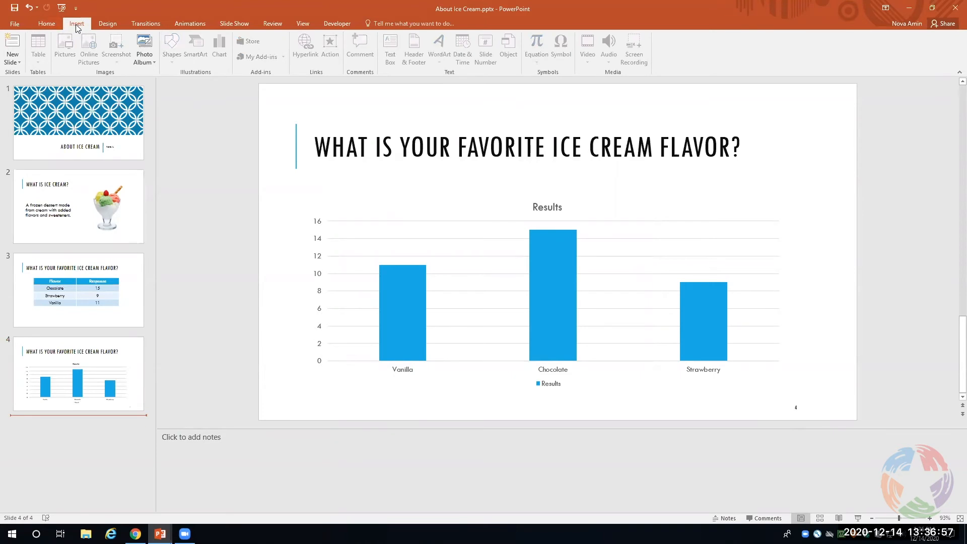
{"action": "left_click", "coordinate": [46, 24]}
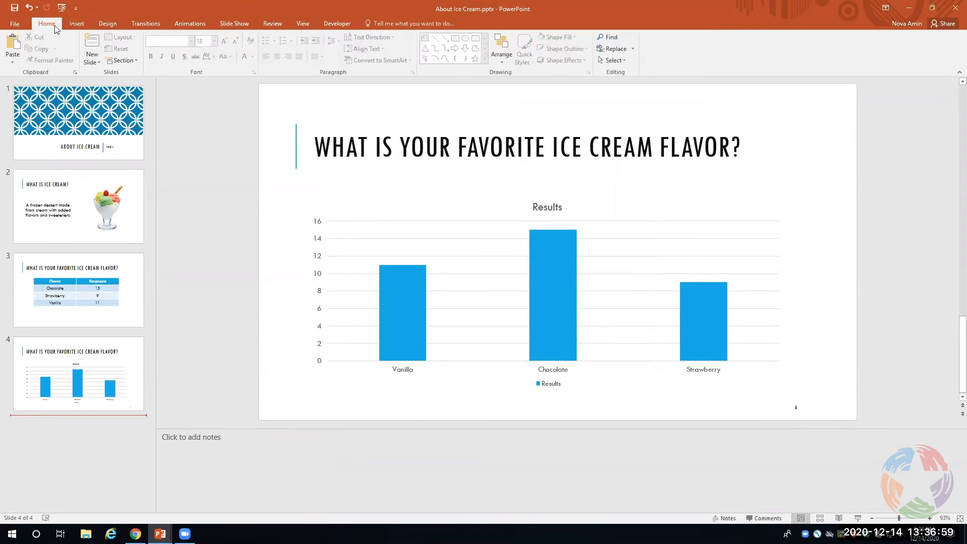
{"action": "left_click", "coordinate": [95, 57]}
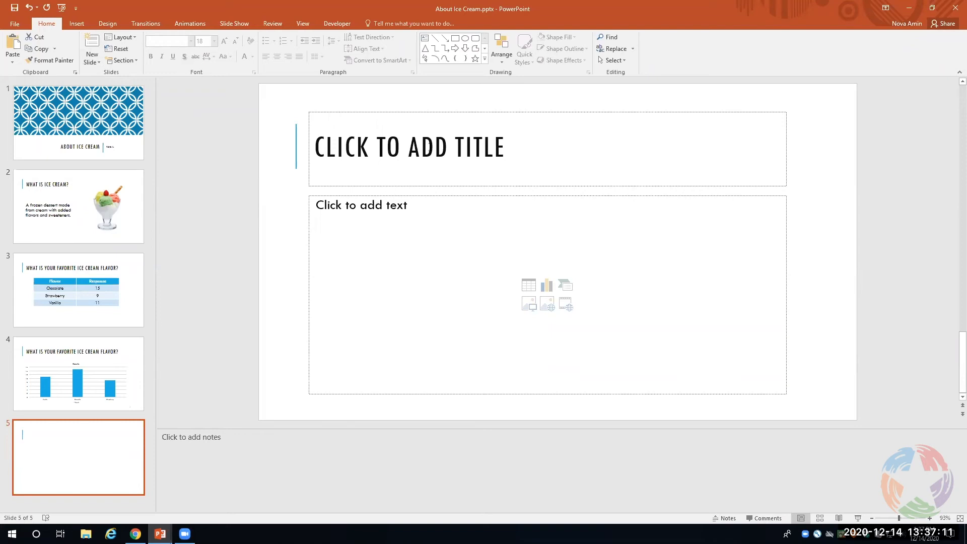
- Begin the new slide's title with the word "Try"
{"action": "left_click", "coordinate": [432, 143]}
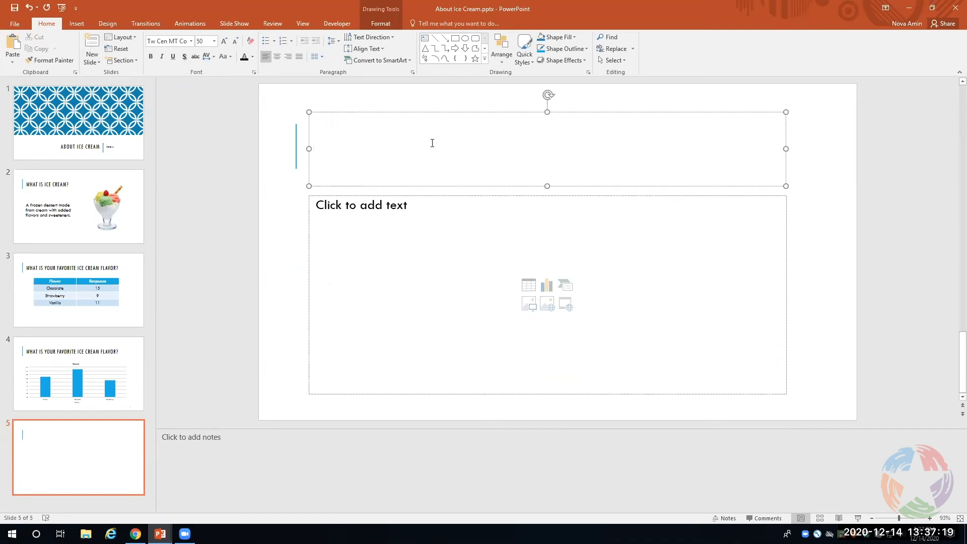
{"action": "type", "text": "TRY"}
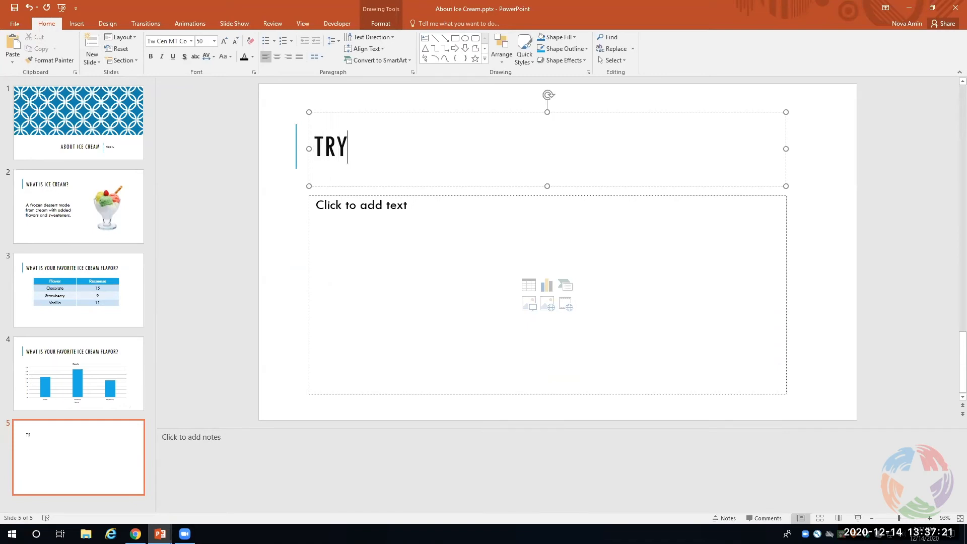